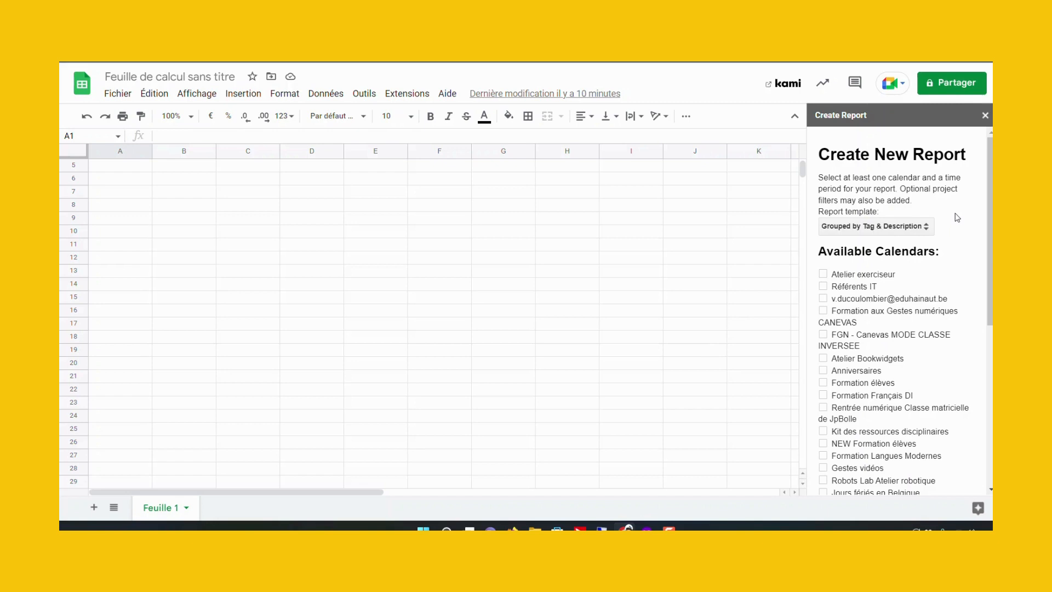
Include the "Emploi du temps" calendar in the new report and set its time period to this month.
scroll(956, 218, down, 5)
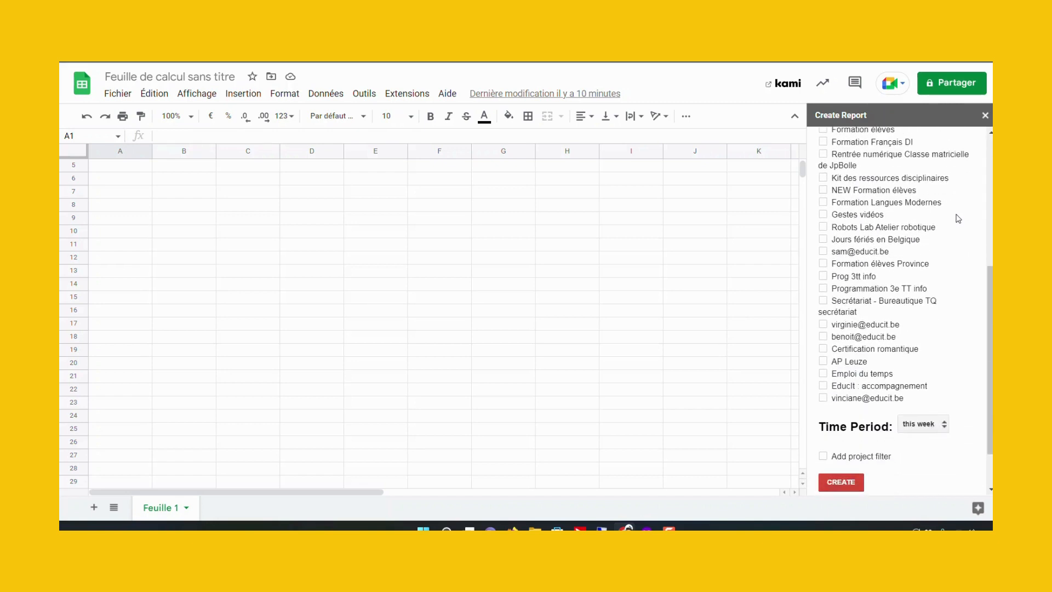
click(824, 375)
click(945, 429)
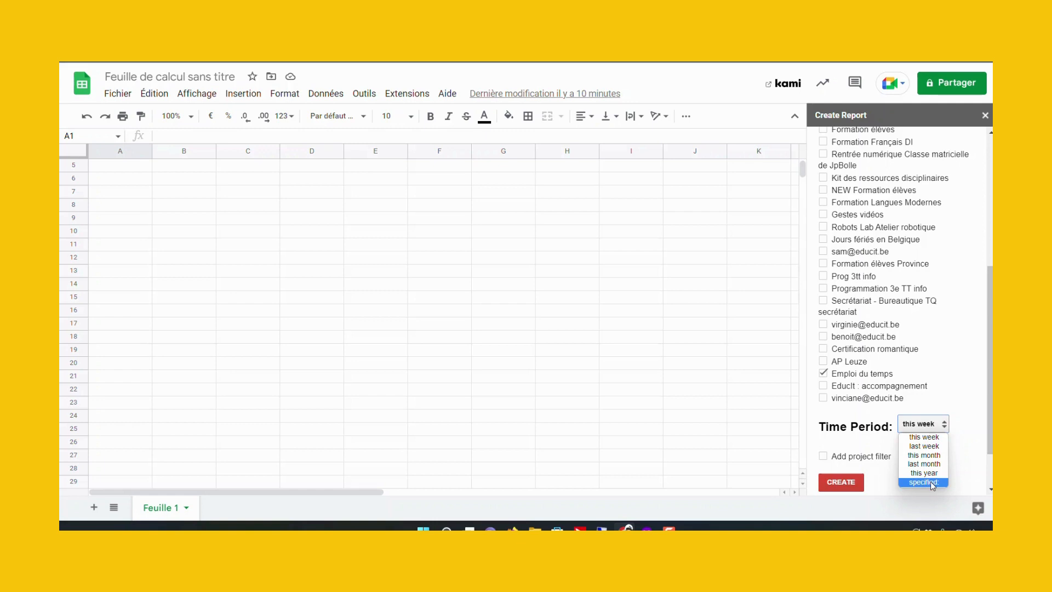
click(983, 398)
scroll(983, 398, down, 2)
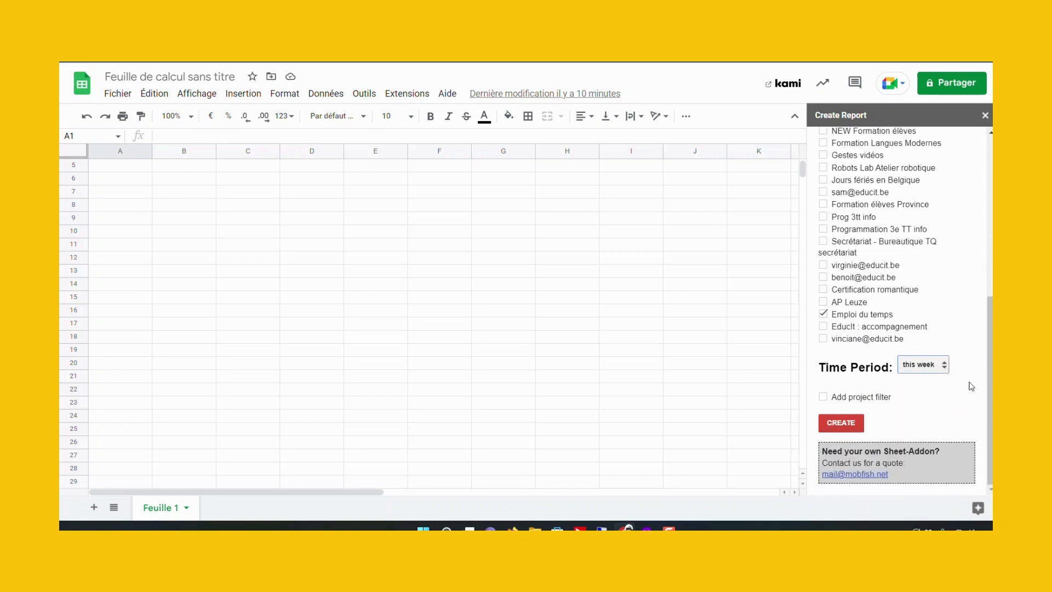
click(944, 368)
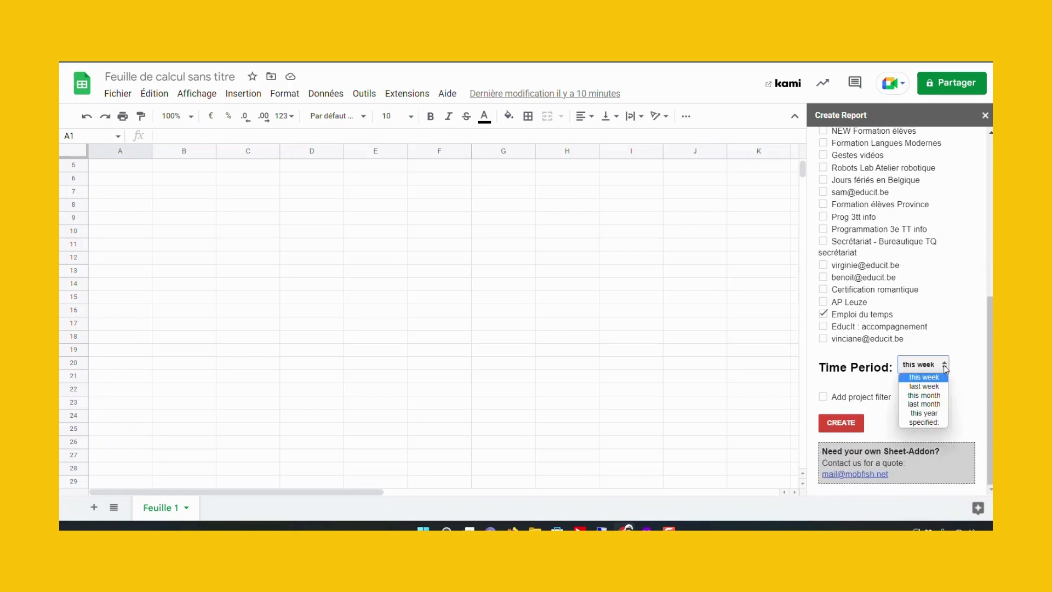
click(927, 398)
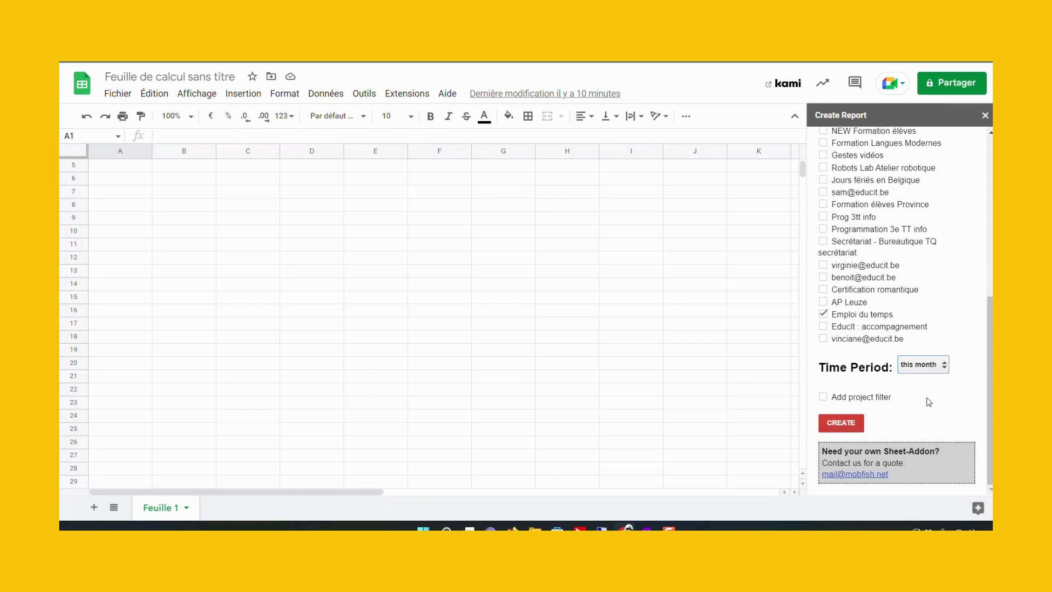
Add the project filter "#Travail_collaboratif" and create the report.
click(823, 398)
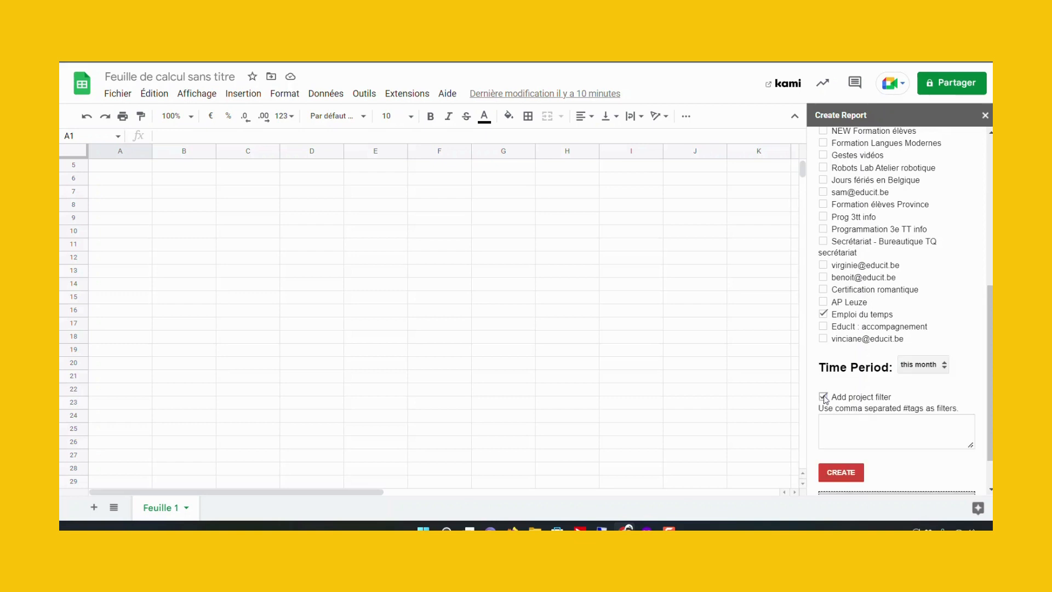
click(823, 421)
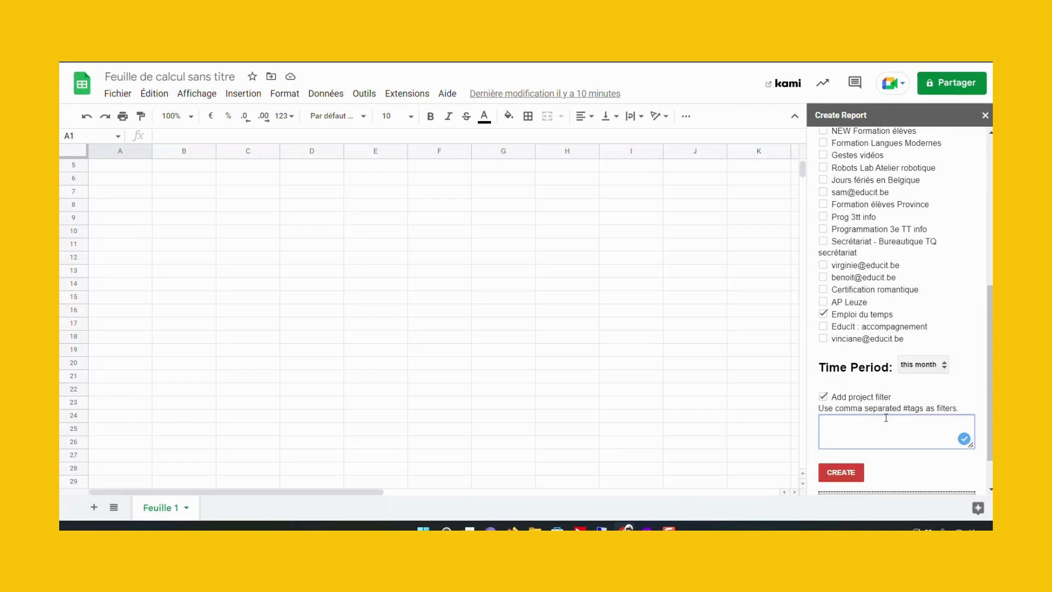
text(#Travail_collaboratif)
click(837, 477)
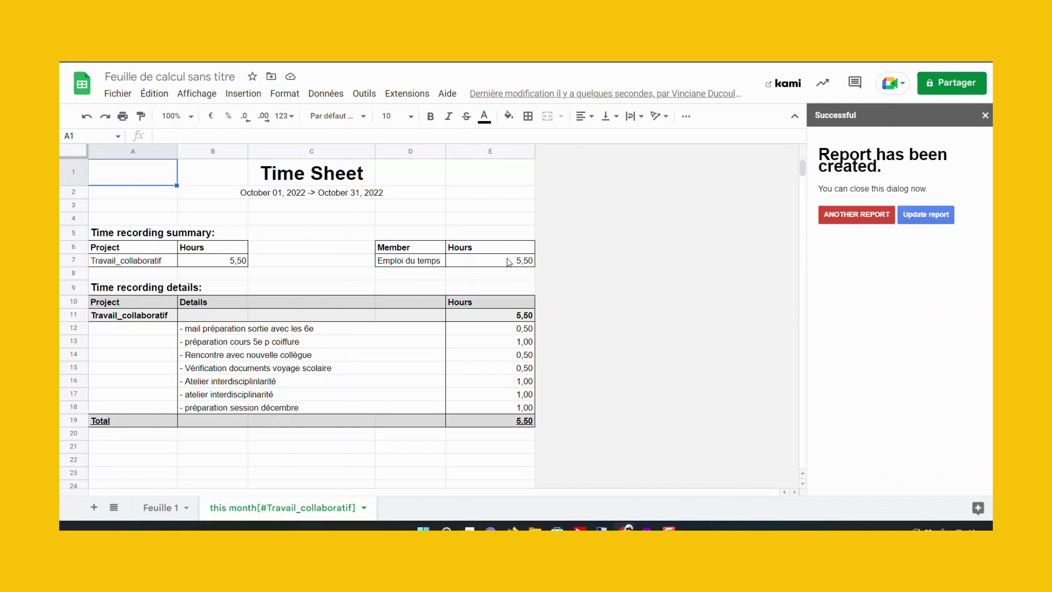
Review the Travail_collaboratif entries one by one in the time recording details of the report.
click(381, 330)
click(360, 344)
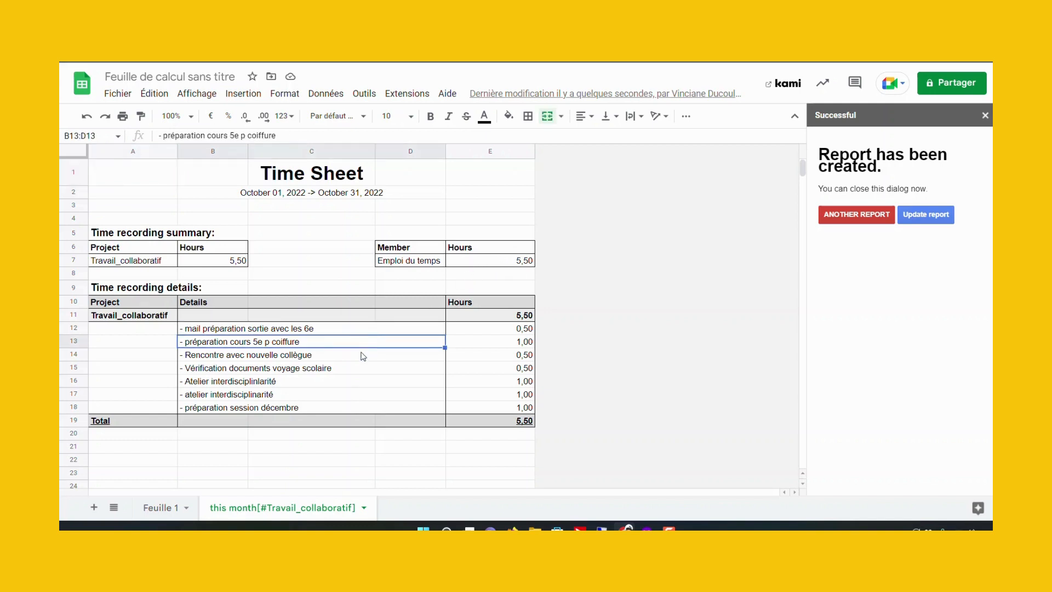
click(361, 356)
click(361, 371)
click(361, 383)
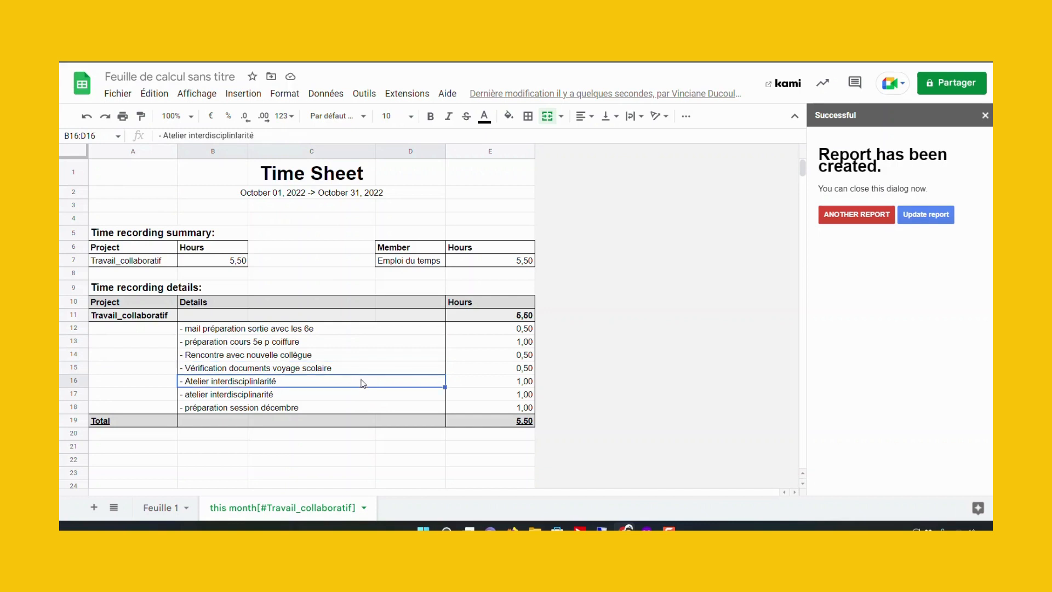
click(363, 396)
click(367, 410)
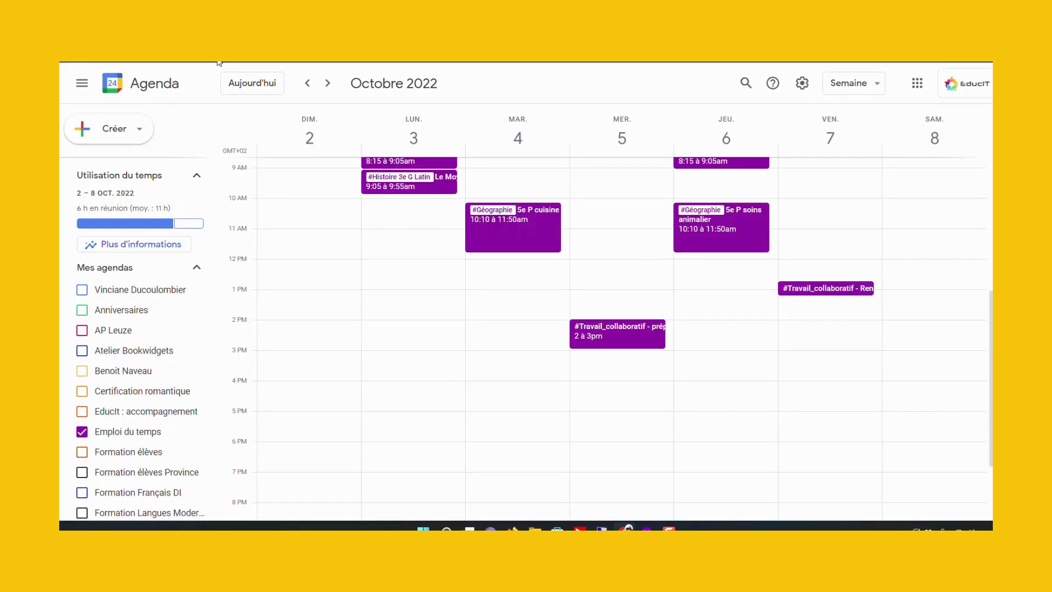
In Google Agenda, go to the week of 23–29 October 2022 and start a new event on Monday 24 from 3 to 4pm.
click(324, 84)
click(325, 86)
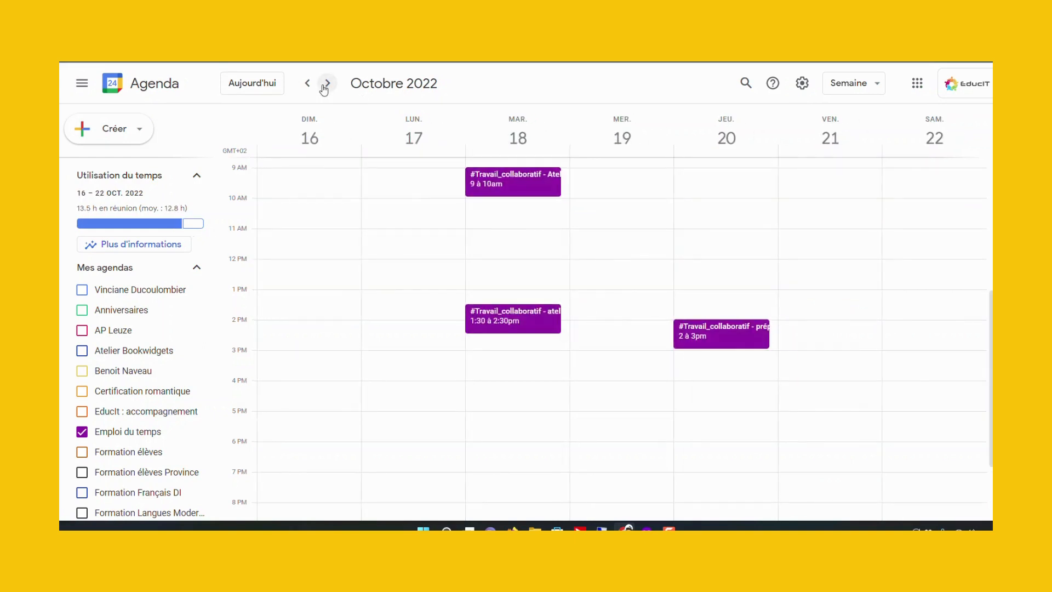
click(324, 85)
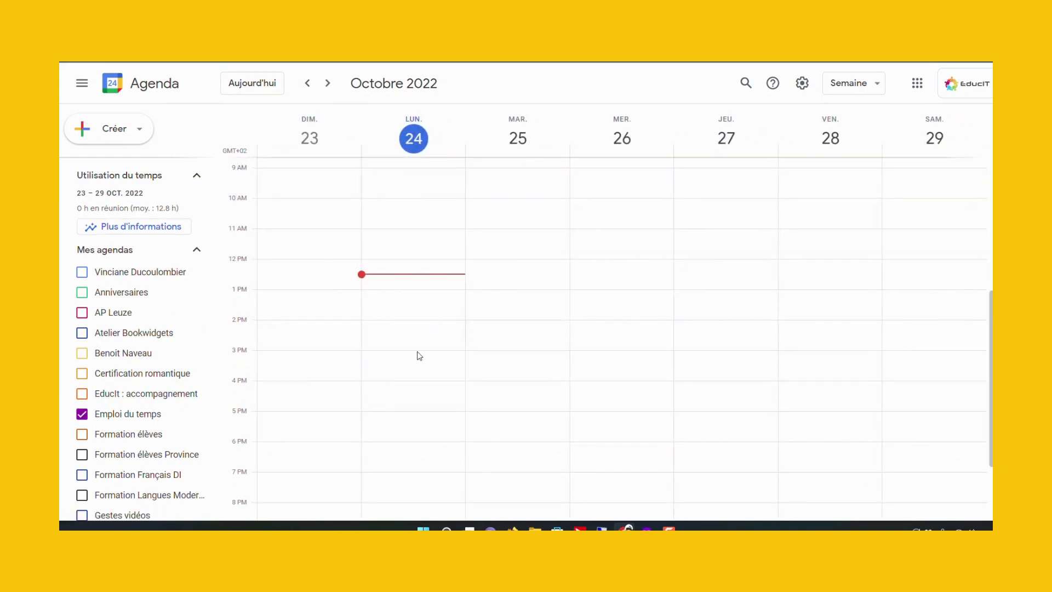
click(412, 366)
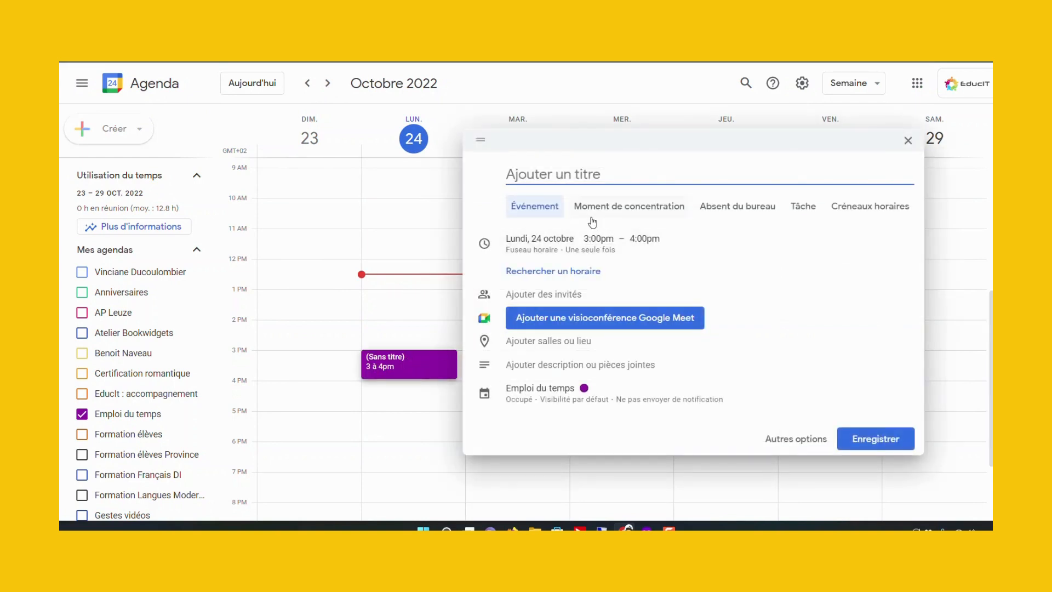
Title the new event "#Travail_collaboratif - contact par mail pour l'organisation cours".
text(#)
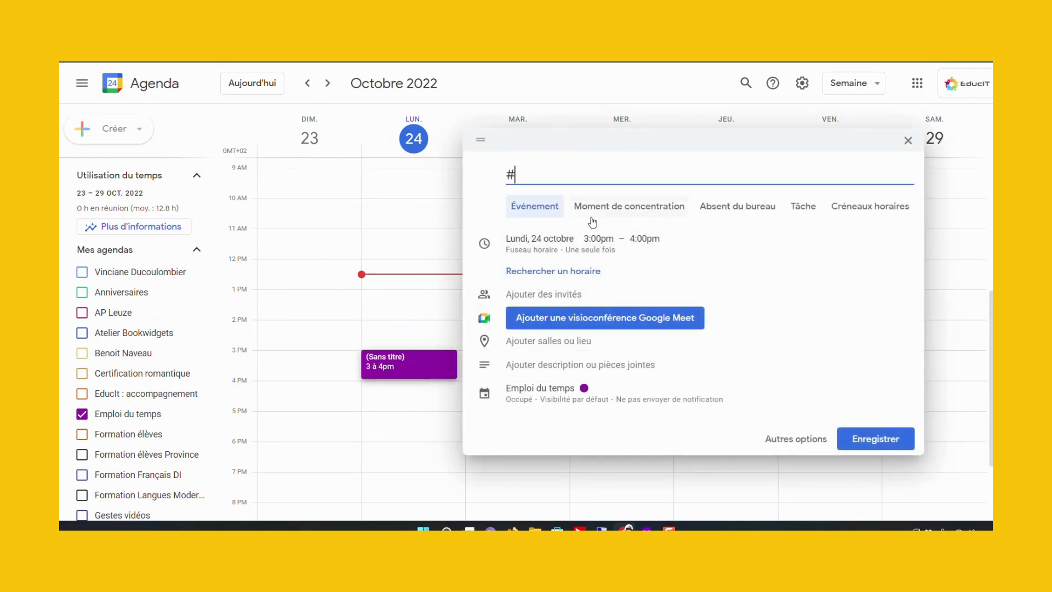
text(Travail_collaborat)
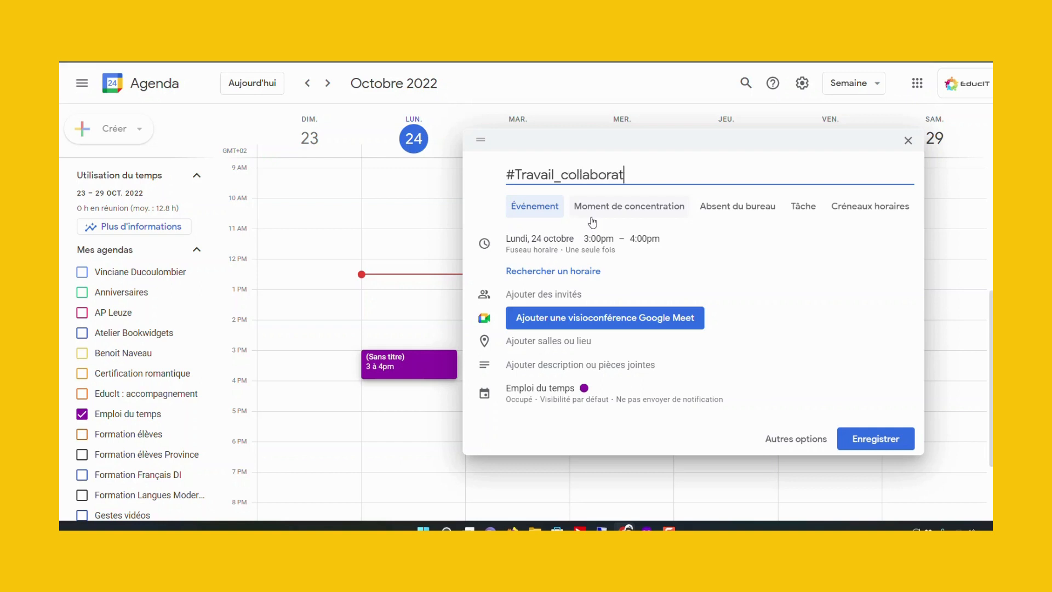
text(if - contact ap)
key(BackSpace)
key(BackSpace)
text(par mail pour)
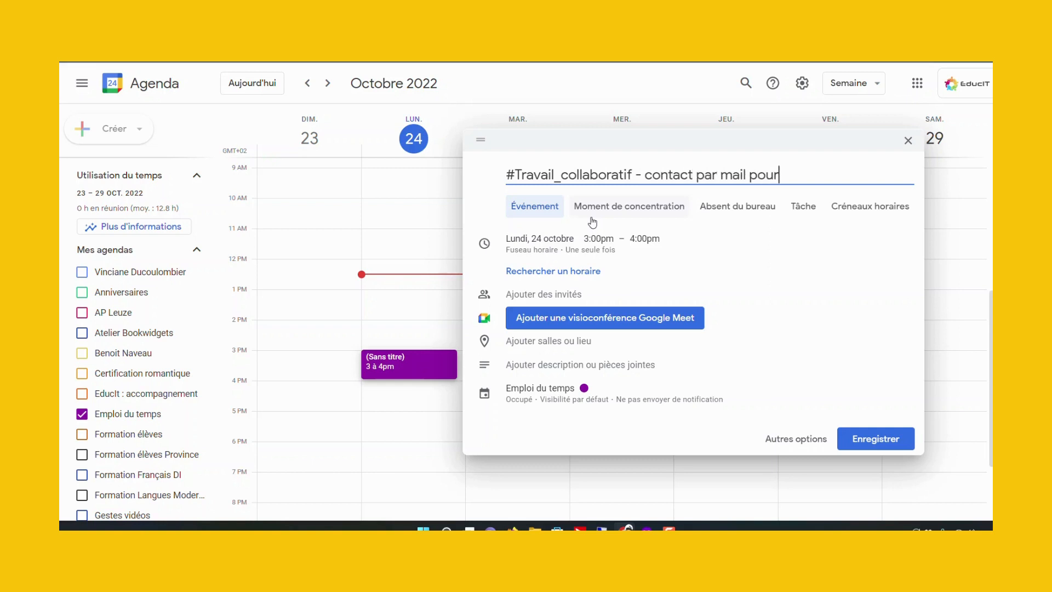
text( l'orgnais)
key(BackSpace)
key(BackSpace)
key(BackSpace)
key(BackSpace)
text(anisation )
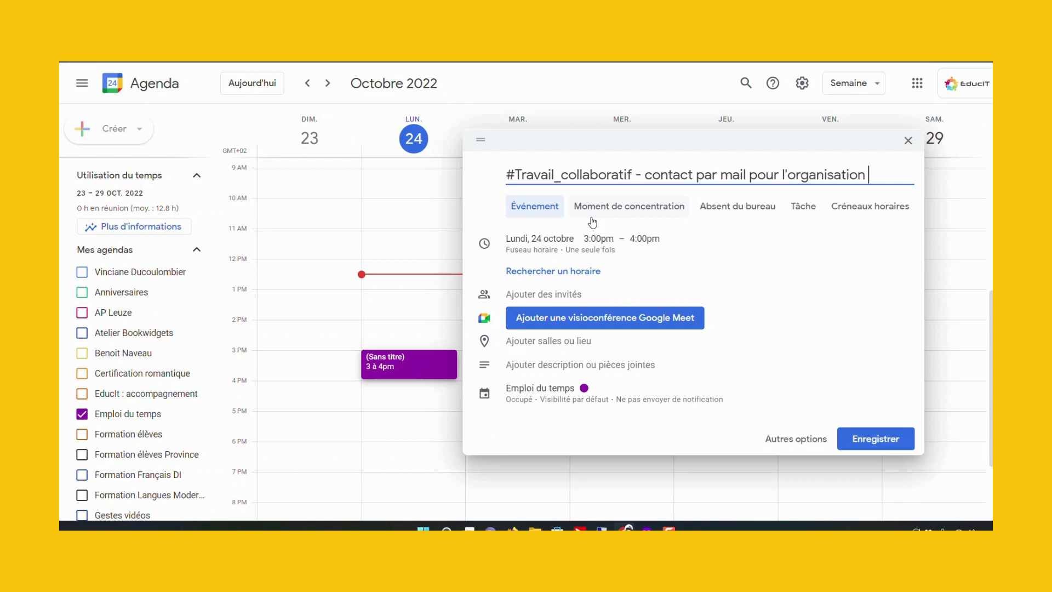
text(cours)
Set the event's start time to 12:00pm.
click(596, 238)
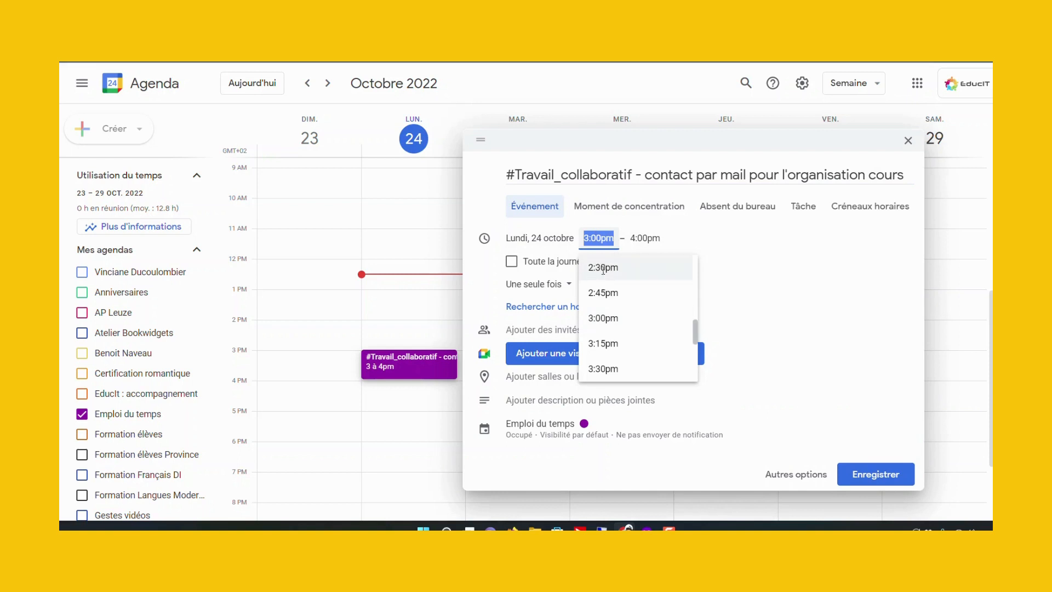
scroll(641, 280, up, 3)
scroll(663, 313, up, 1)
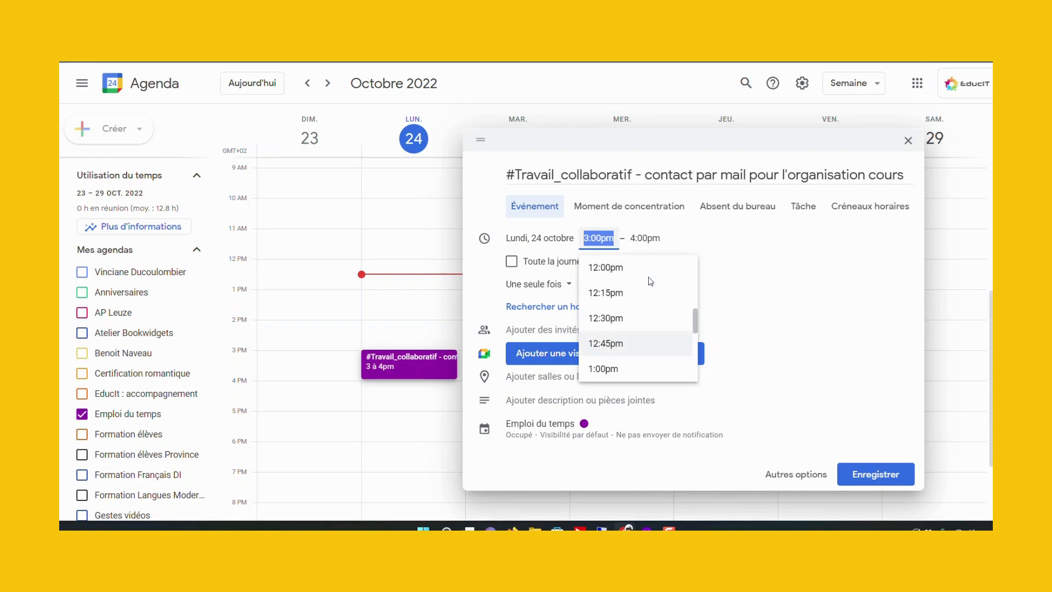
click(606, 268)
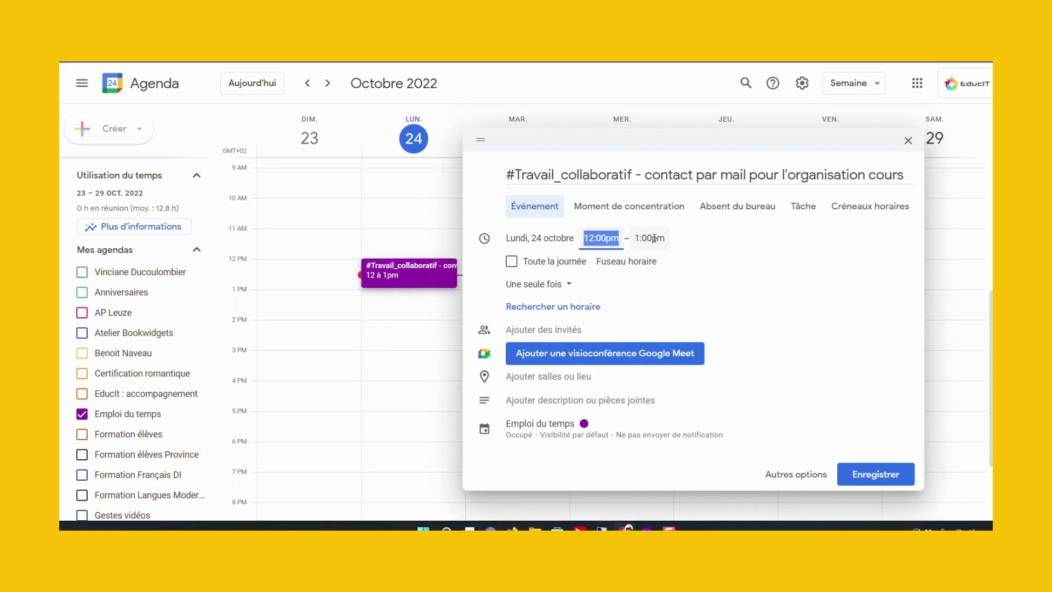
Set the event's start time to 1:00pm and save the event.
click(611, 234)
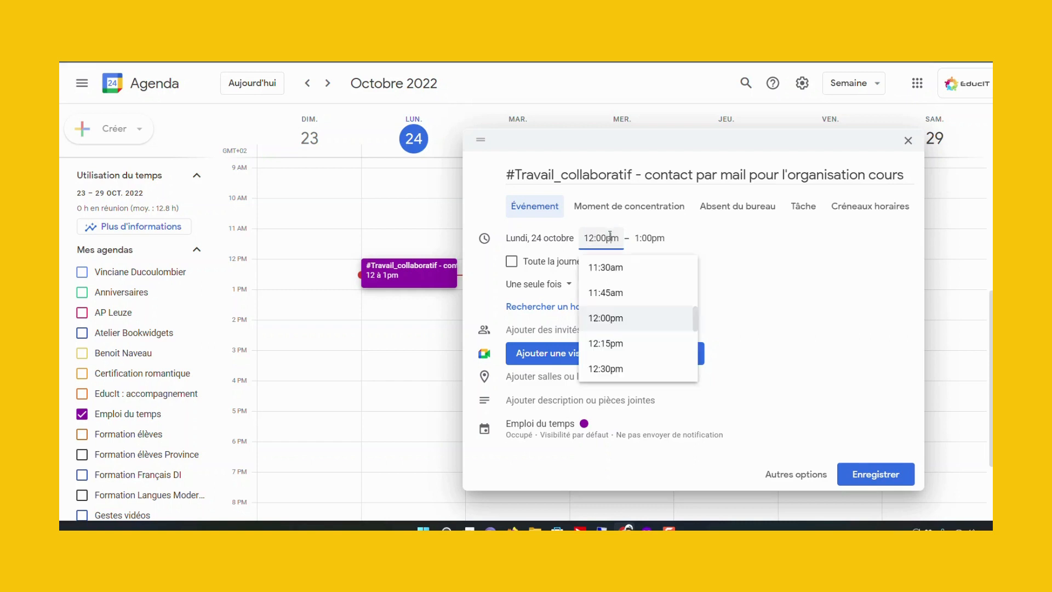
scroll(647, 339, down, 2)
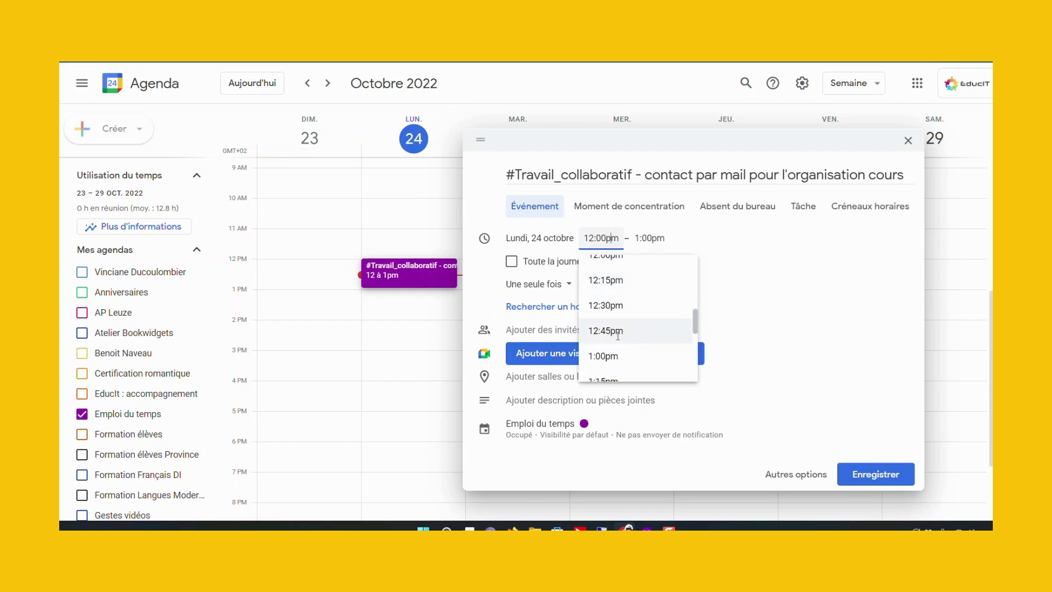
click(617, 356)
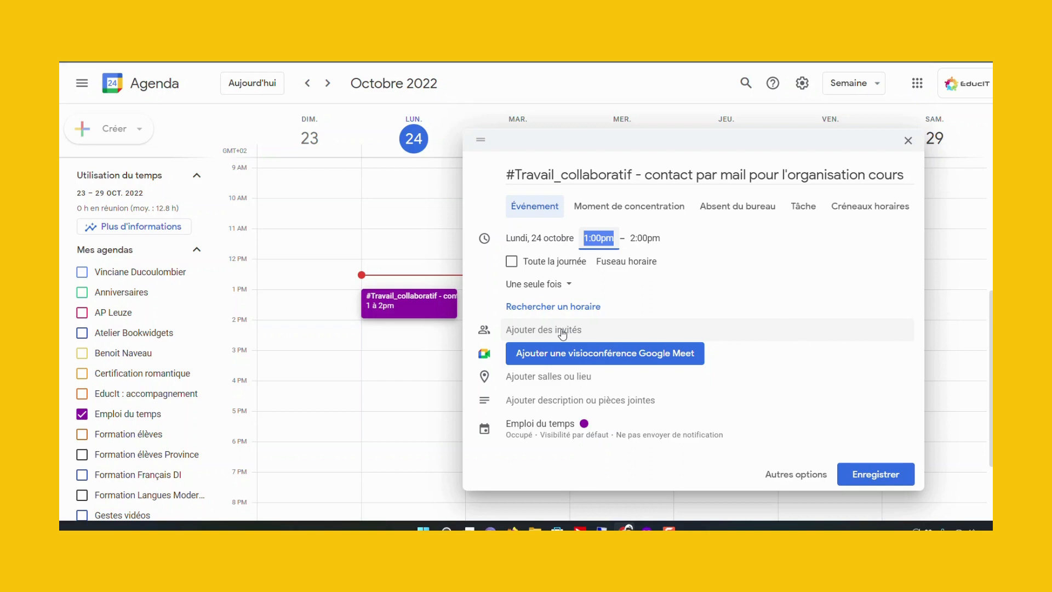
click(876, 474)
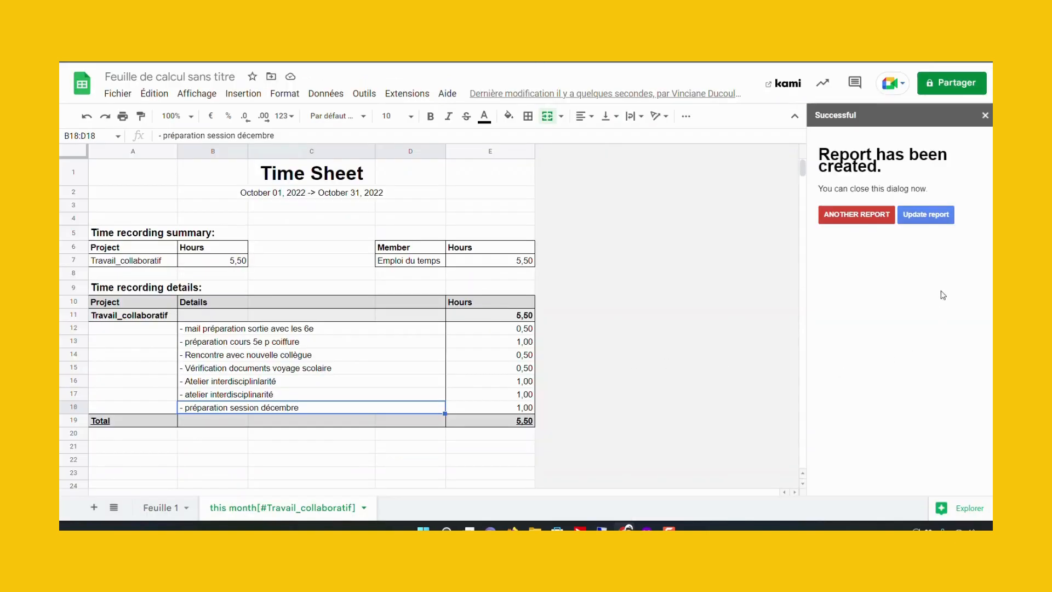
Back in the spreadsheet, update the time sheet report and select its "contact par mail pour l'organisation cours" entry.
click(935, 217)
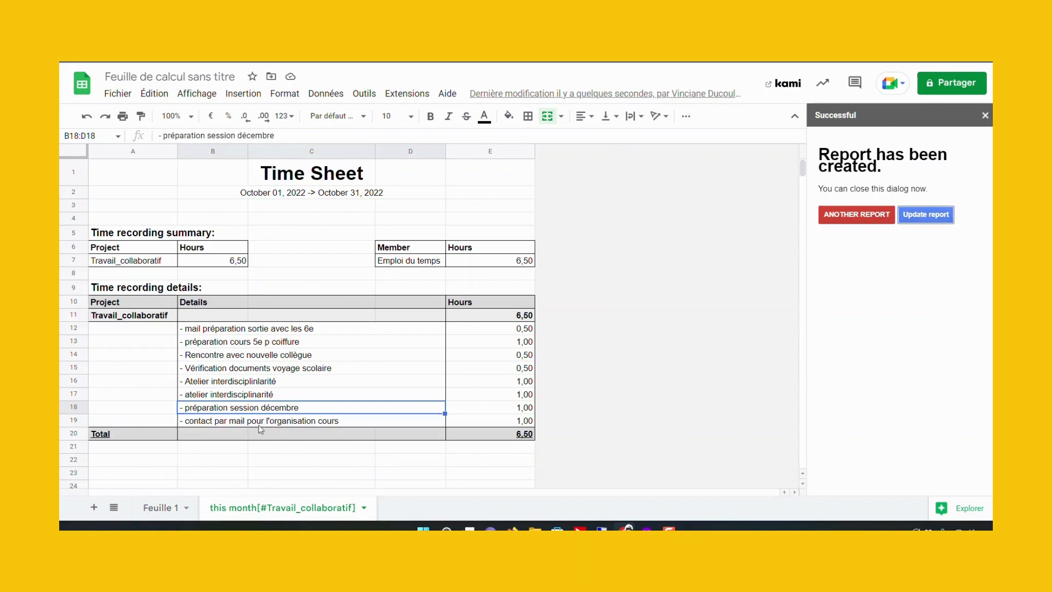
click(260, 423)
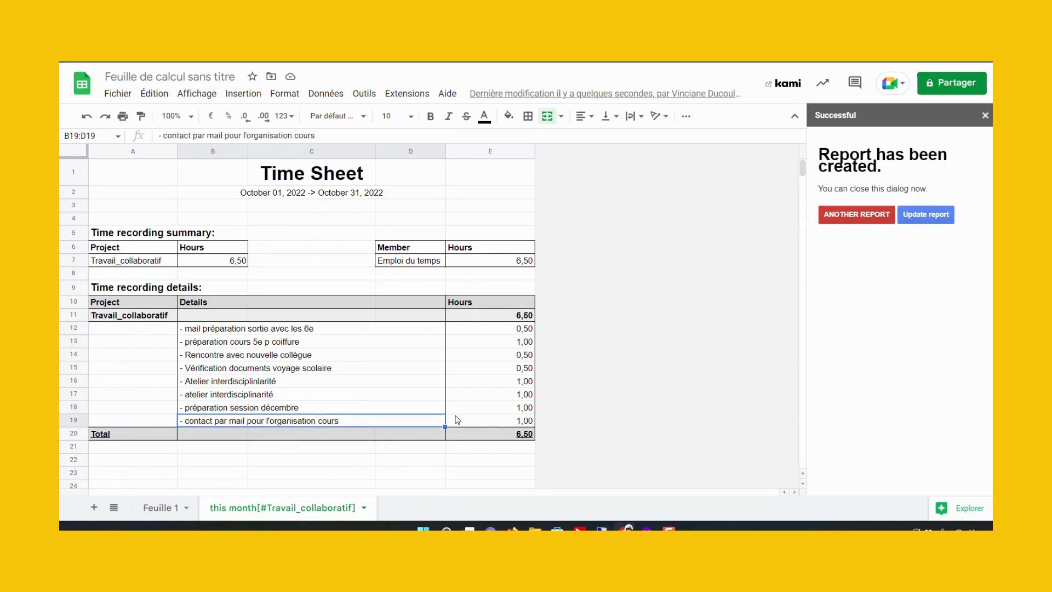